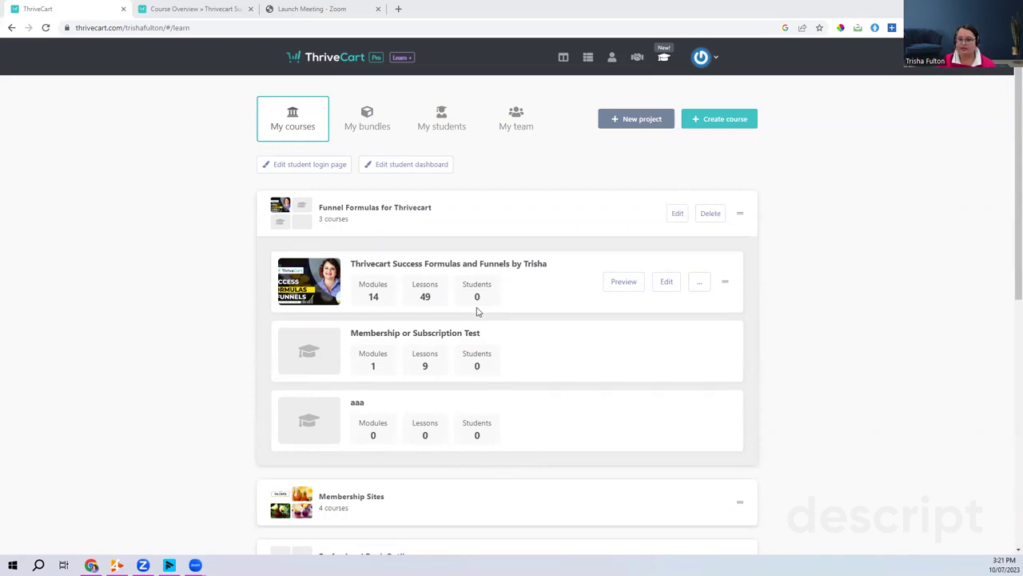
- Open the pricing options of the live ThriveCart YouTube product
left_click(548, 306)
scroll(520, 463, "up", 10)
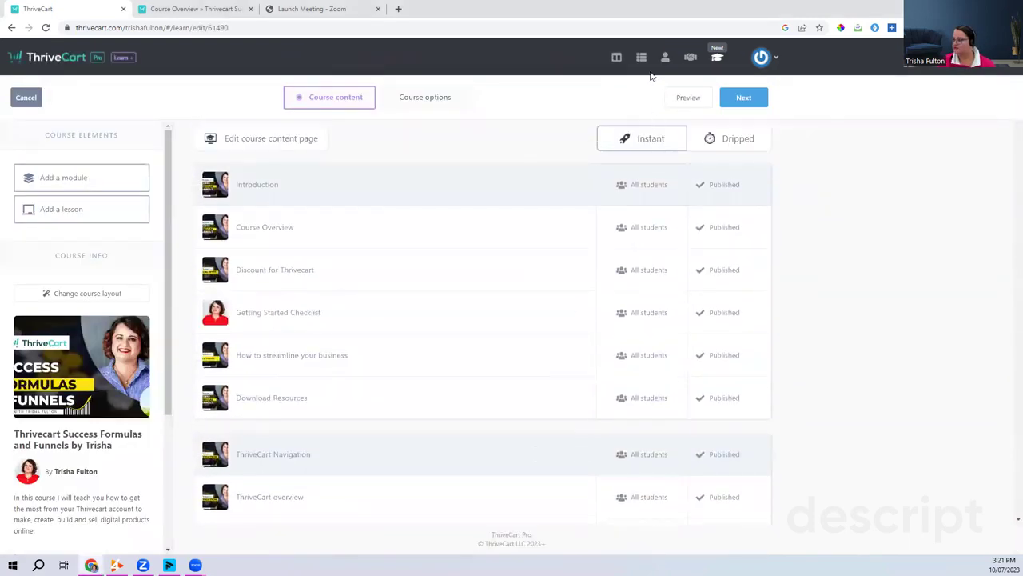
left_click(641, 57)
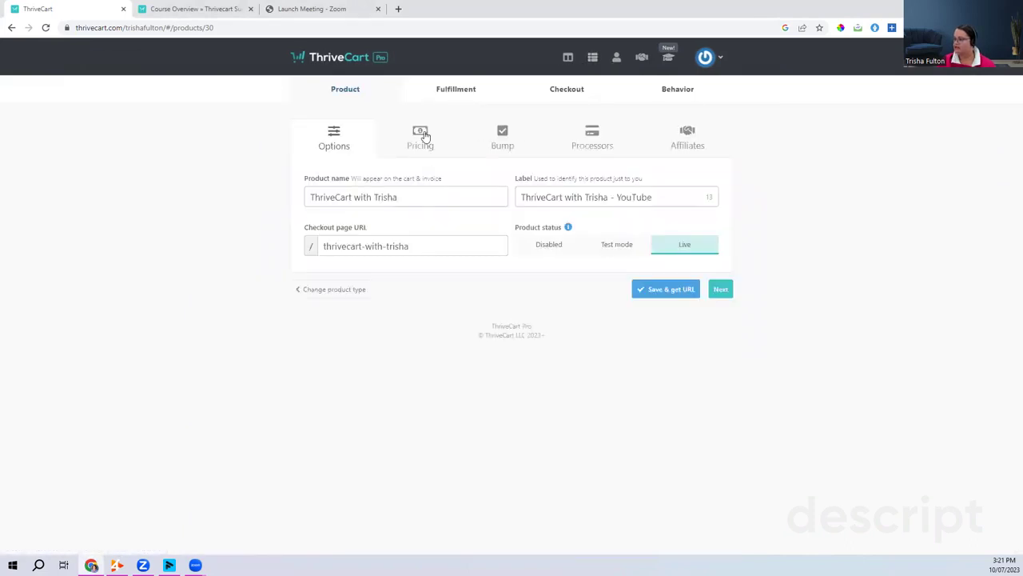
left_click(425, 133)
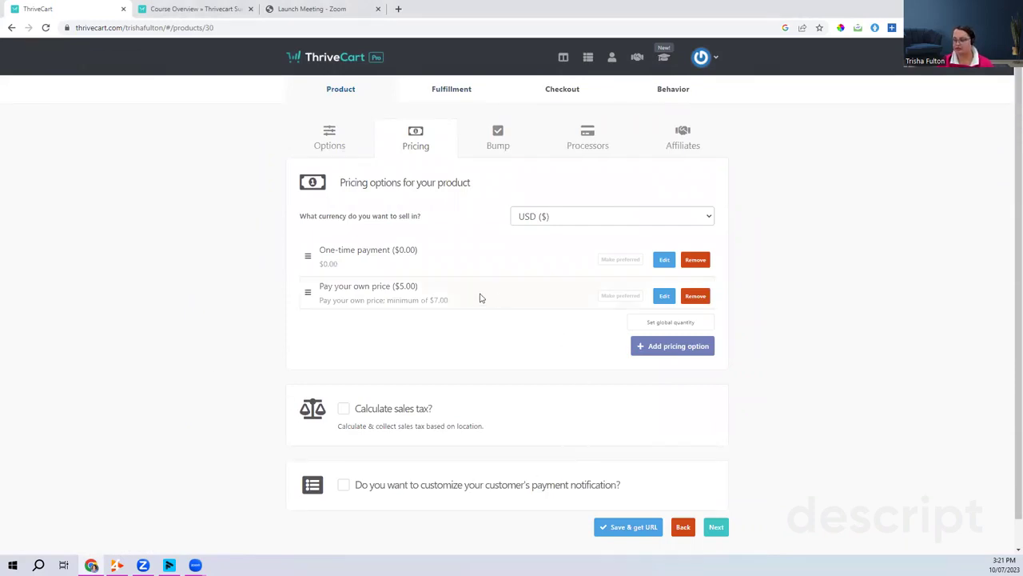
- Start a new pricing option with the Subscription payment type and a monthly price of 1.00
left_click(679, 352)
left_click(392, 140)
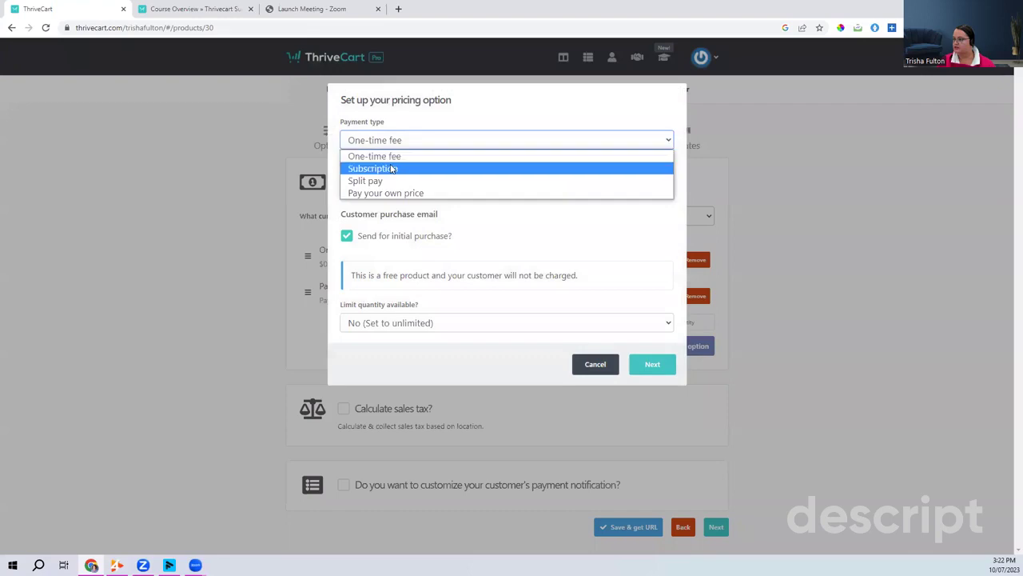
left_click(392, 169)
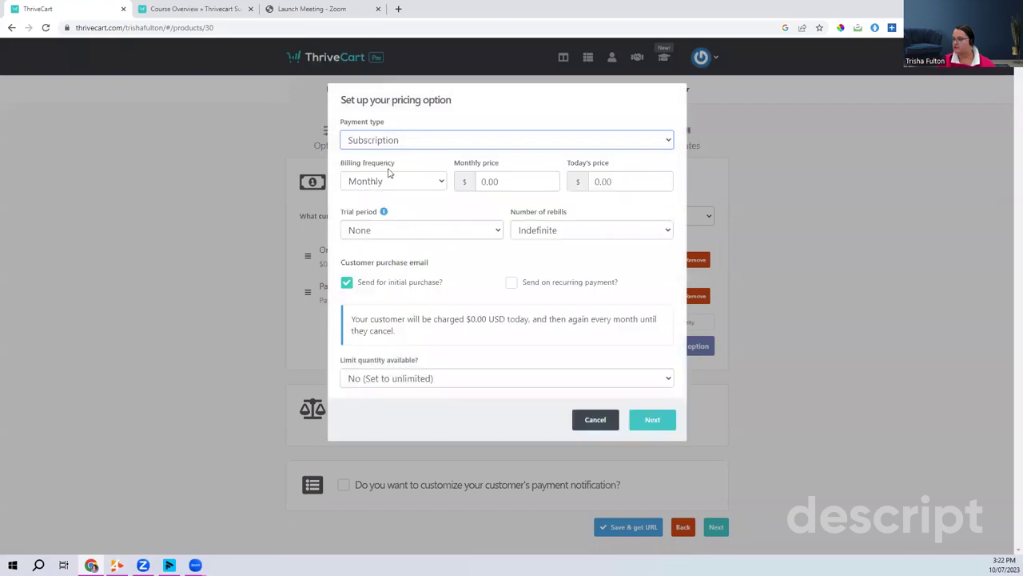
left_click(538, 182)
type("1.00")
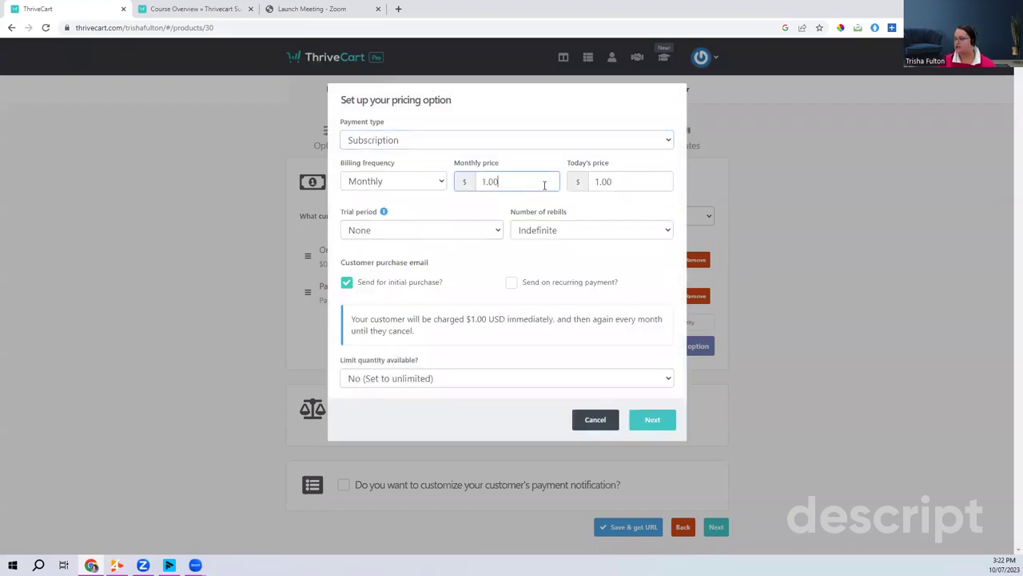
left_click(505, 241)
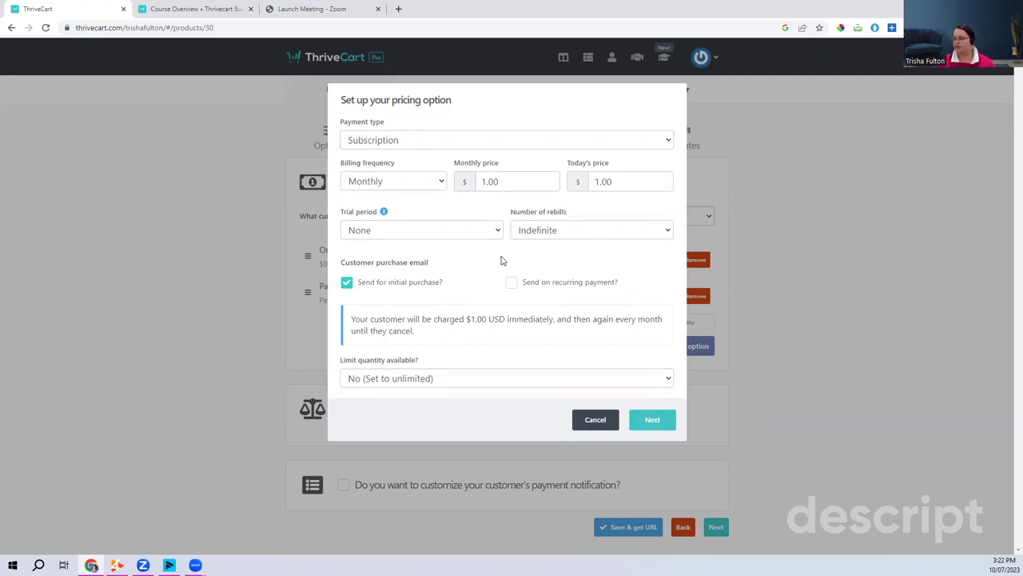
left_click(430, 147)
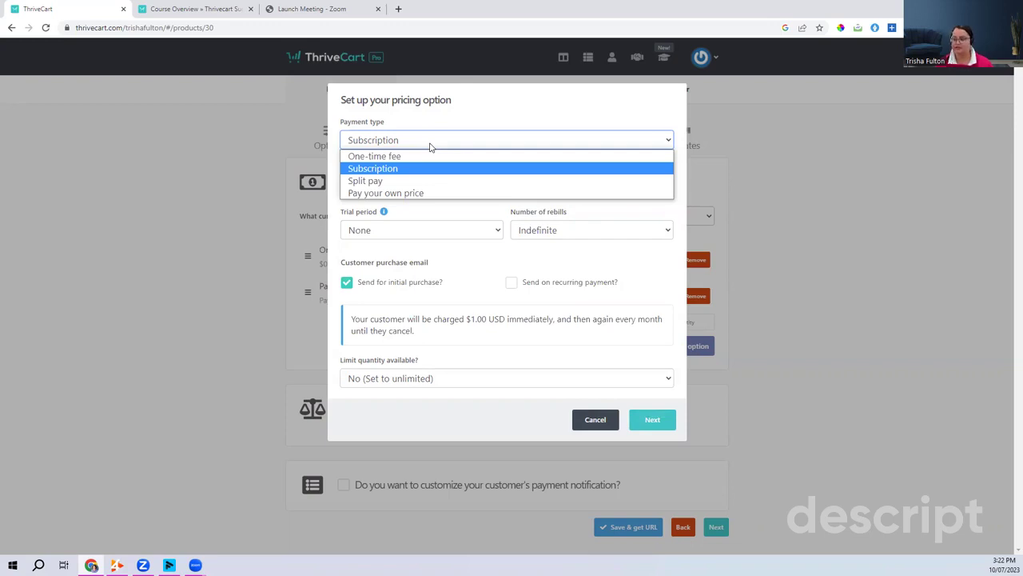
left_click(378, 169)
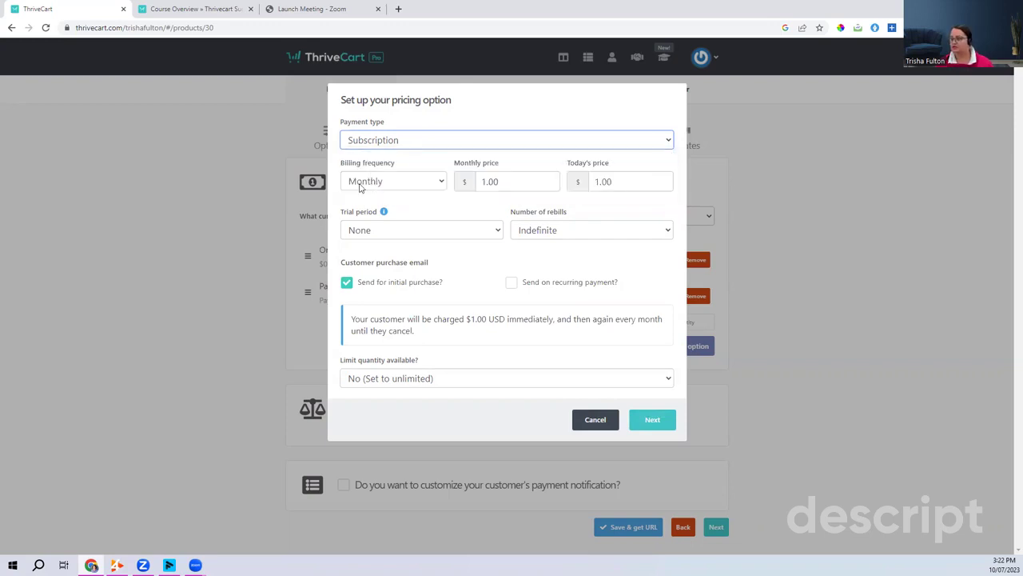
- Change the subscription's billing frequency to Daily and set today's price to .50
left_click(360, 187)
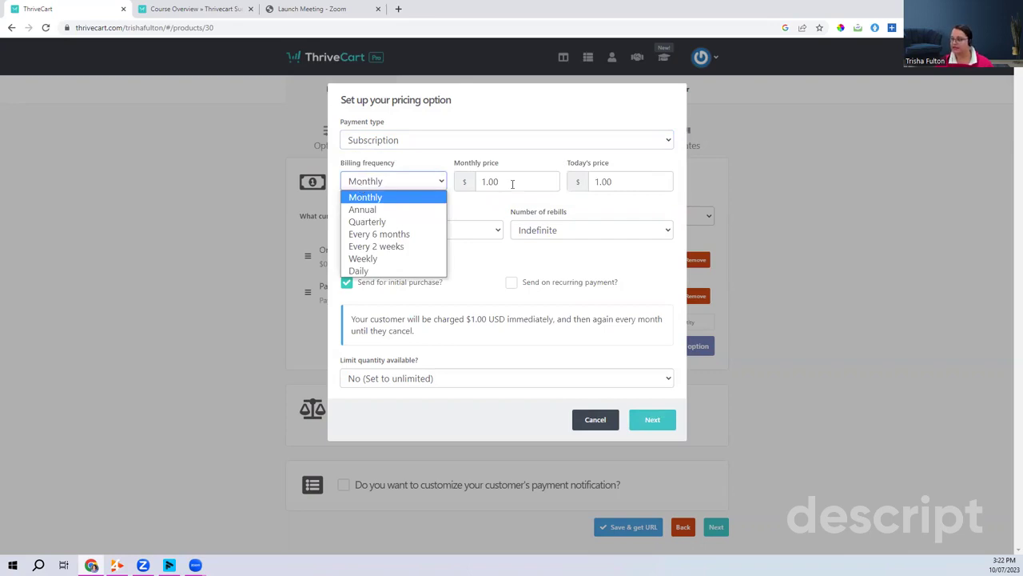
left_click(361, 271)
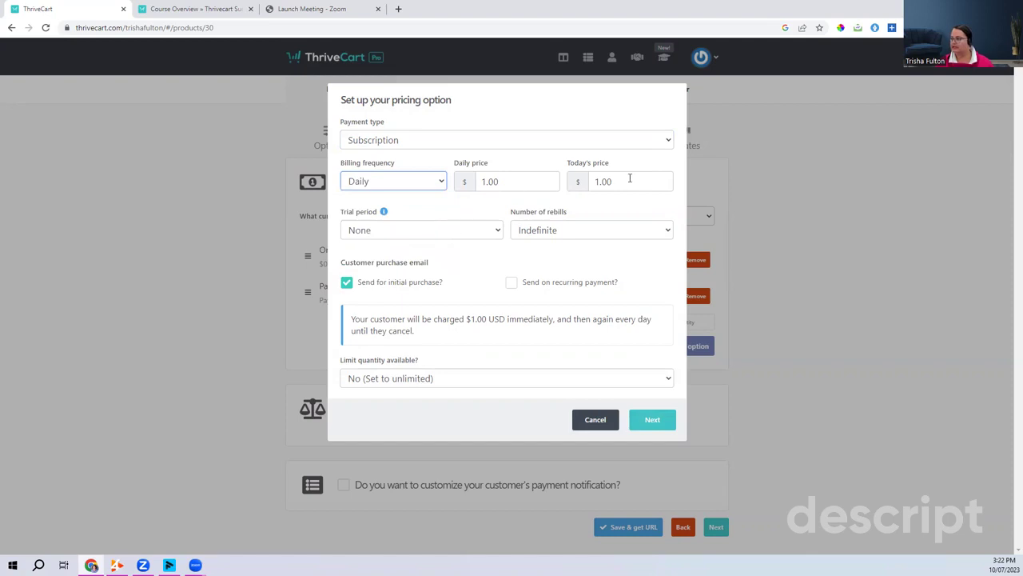
left_click_drag(630, 183, 581, 183)
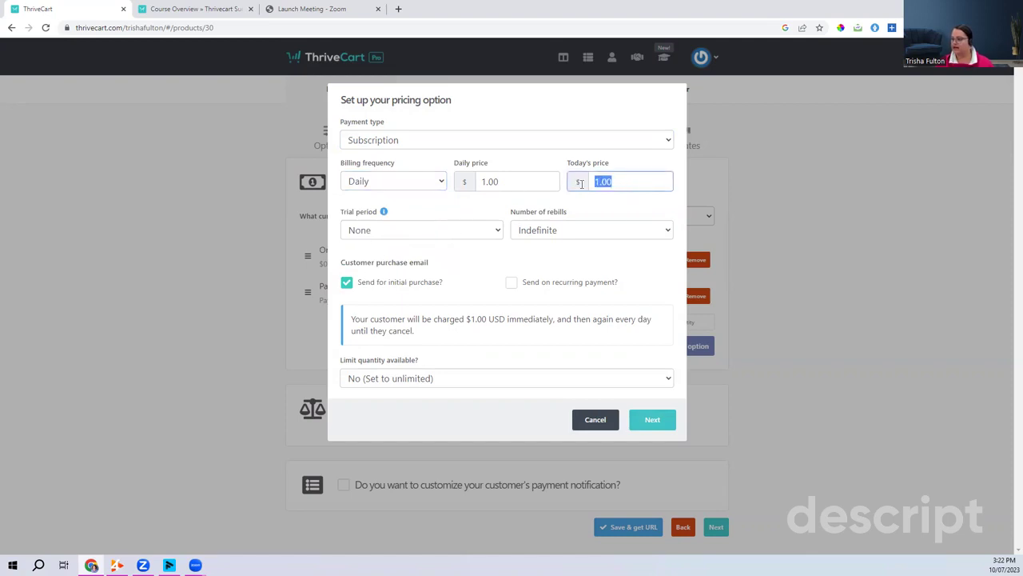
type(".50")
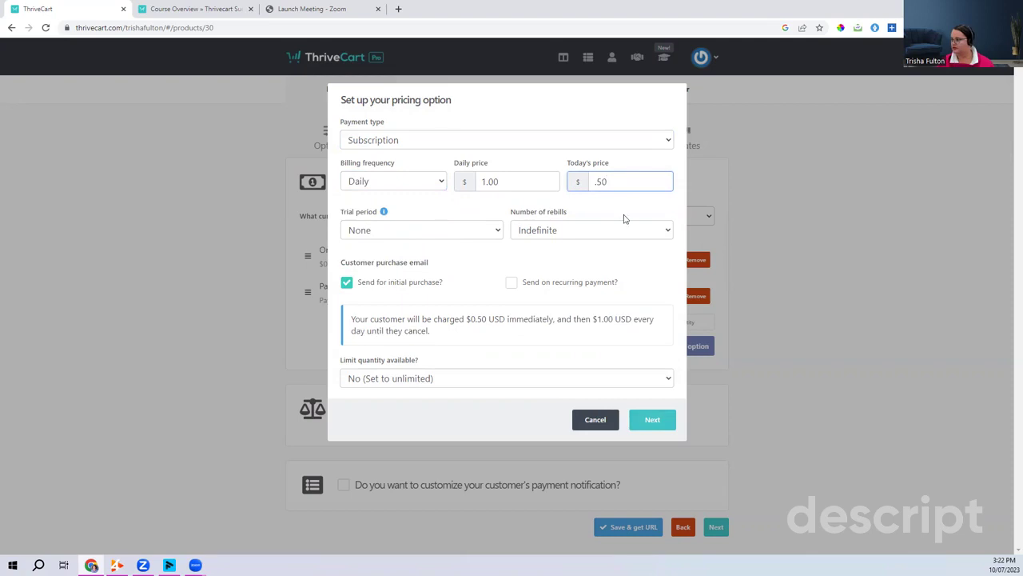
left_click(614, 216)
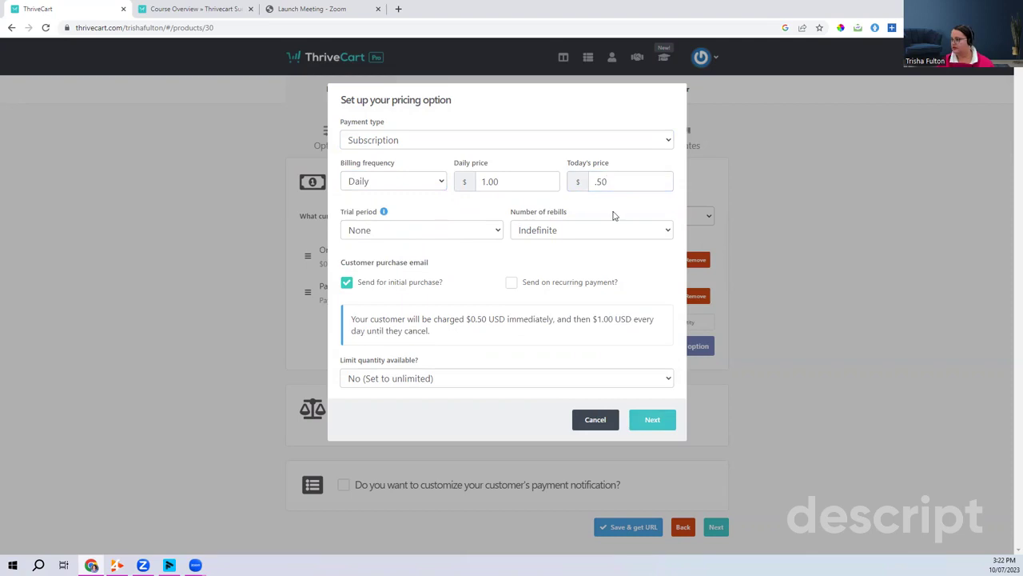
- Set the subscription's number of rebills to Custom with 20 rebills
left_click(570, 231)
left_click(571, 231)
left_click(559, 231)
left_click(542, 258)
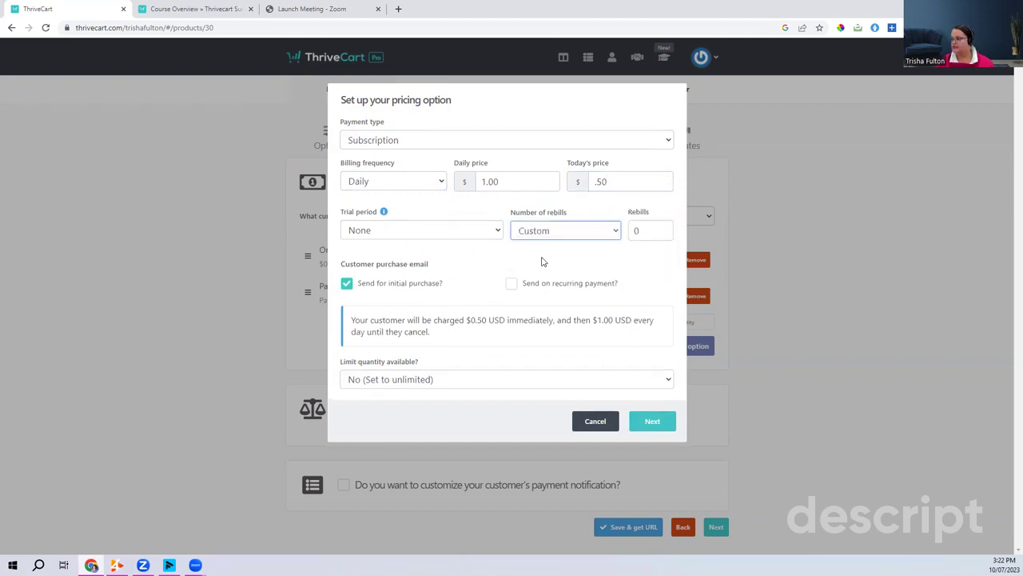
double_click(665, 230)
type("20")
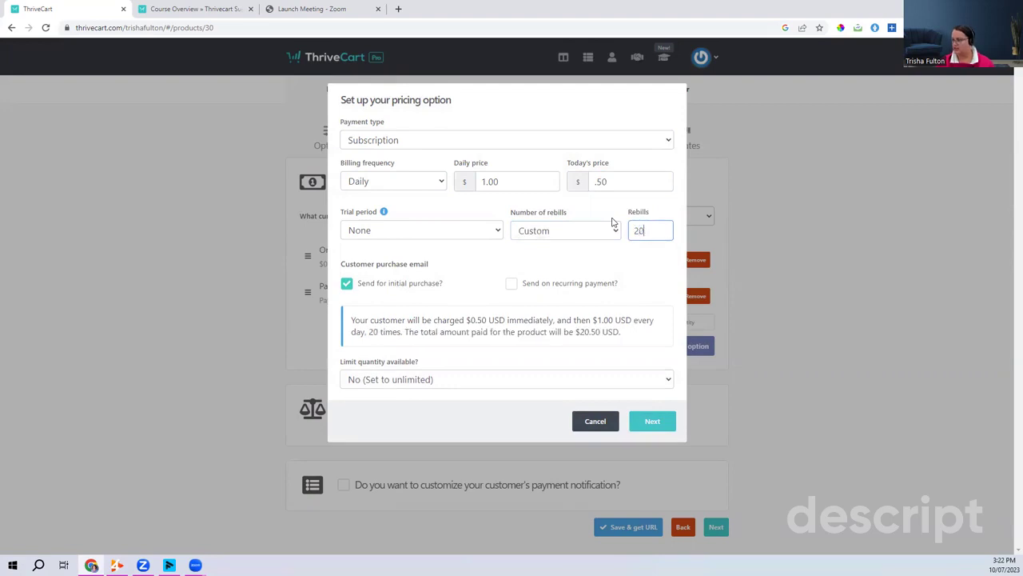
left_click(449, 260)
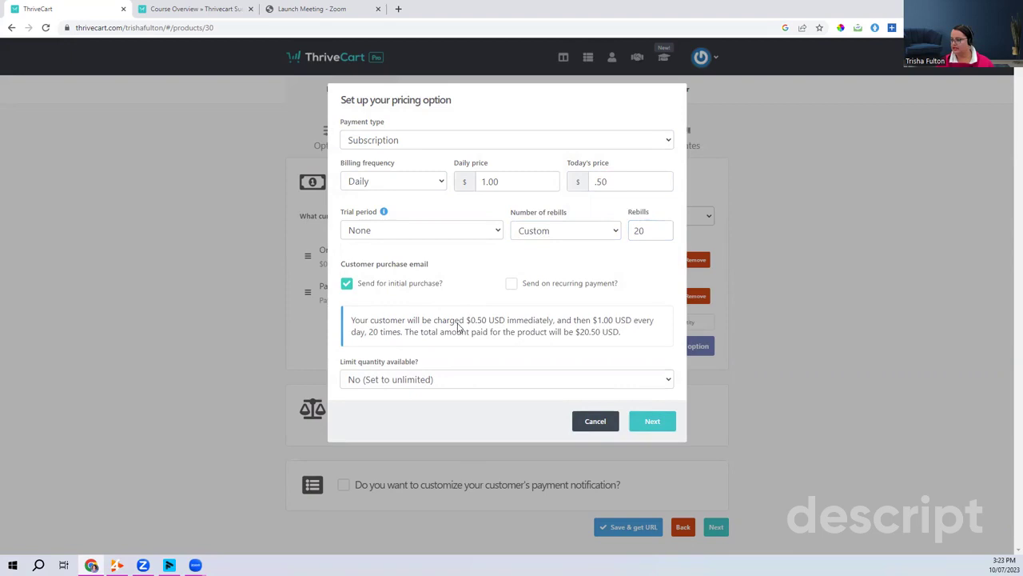
left_click(370, 382)
left_click(370, 385)
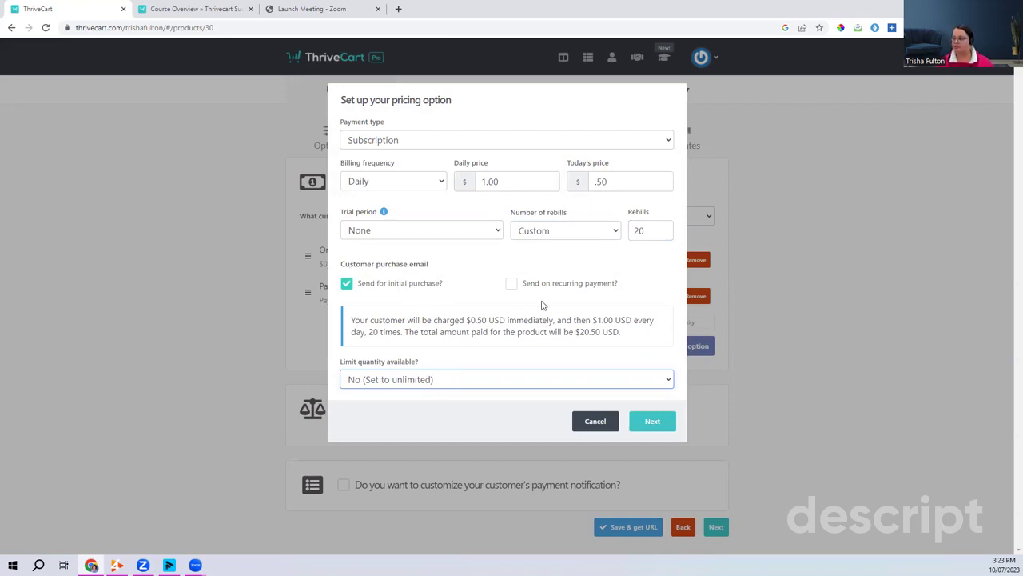
left_click(511, 284)
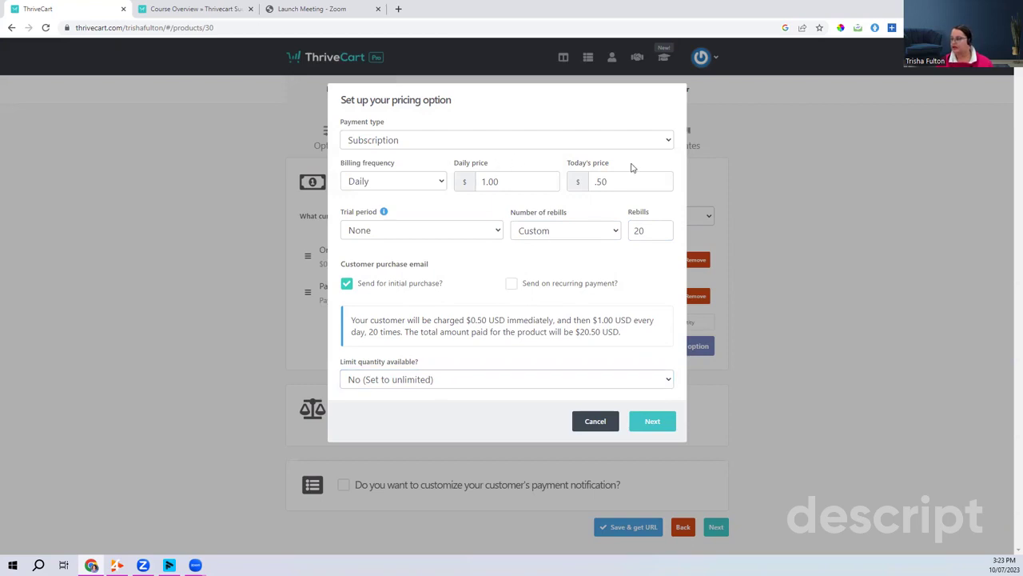
left_click(621, 141)
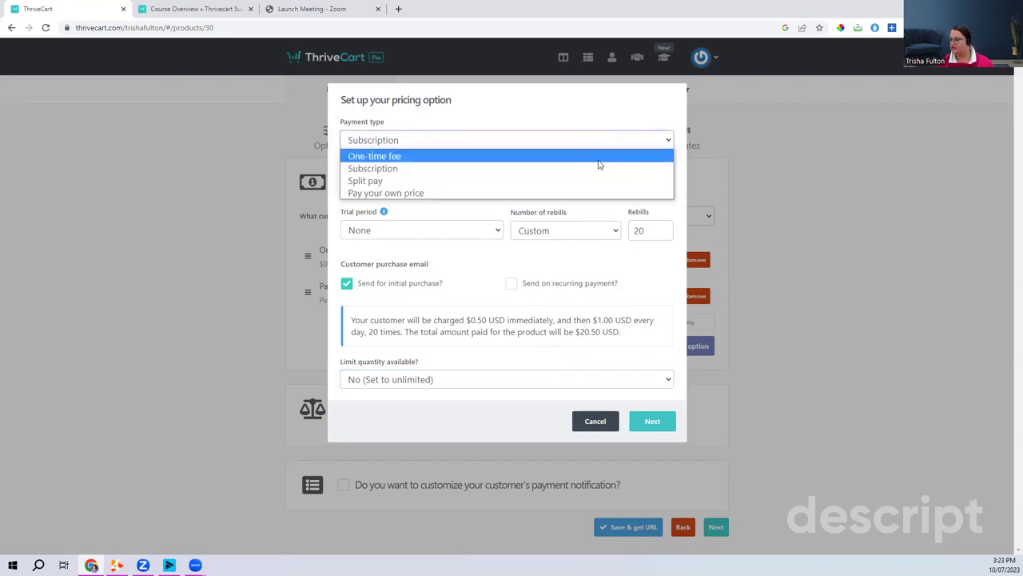
left_click(596, 167)
- Reset the rebills, daily price and today's price to 0 and return the billing frequency to Monthly
left_click(566, 233)
left_click(651, 231)
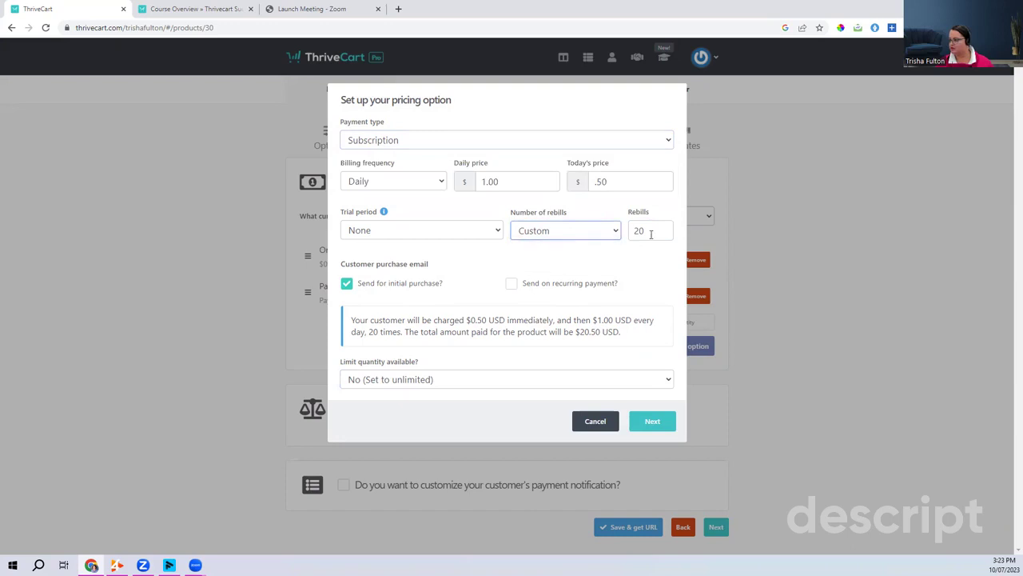
key("Tab")
type("0")
left_click(570, 181)
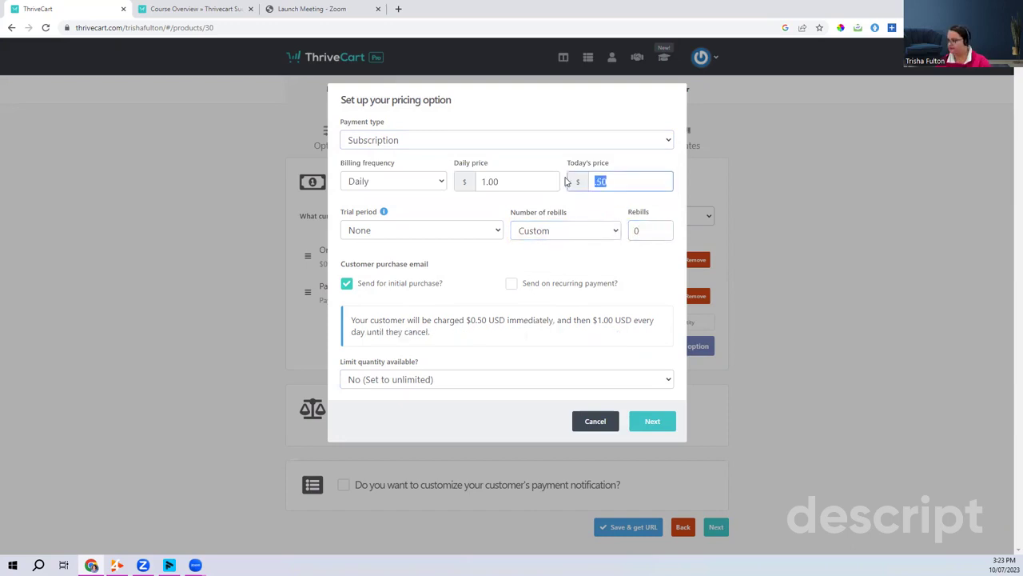
type("0")
left_click(532, 181)
type("0")
left_click(414, 184)
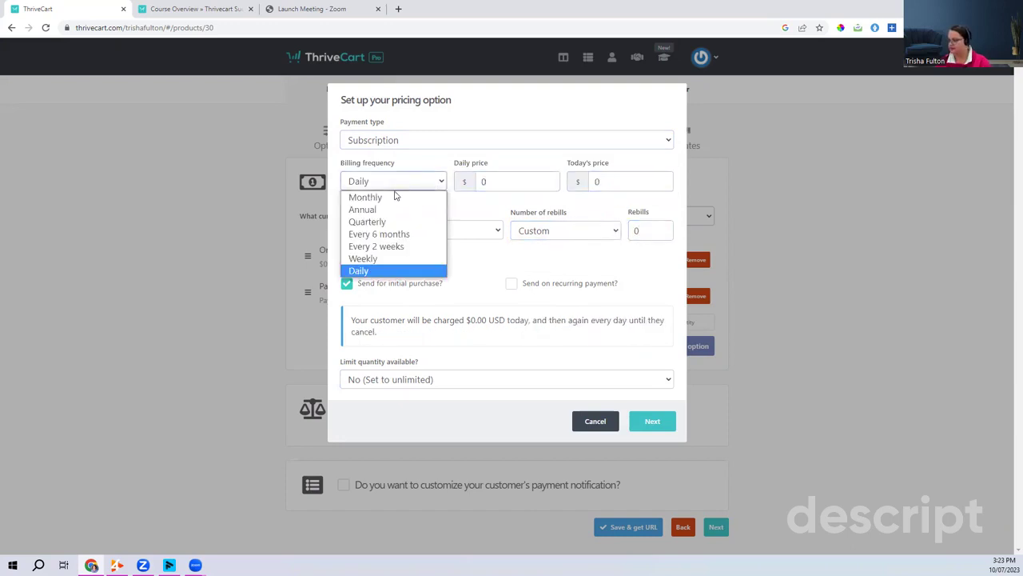
left_click(400, 197)
- Switch the payment type to One-time fee and discard the new pricing option without saving it
left_click(479, 141)
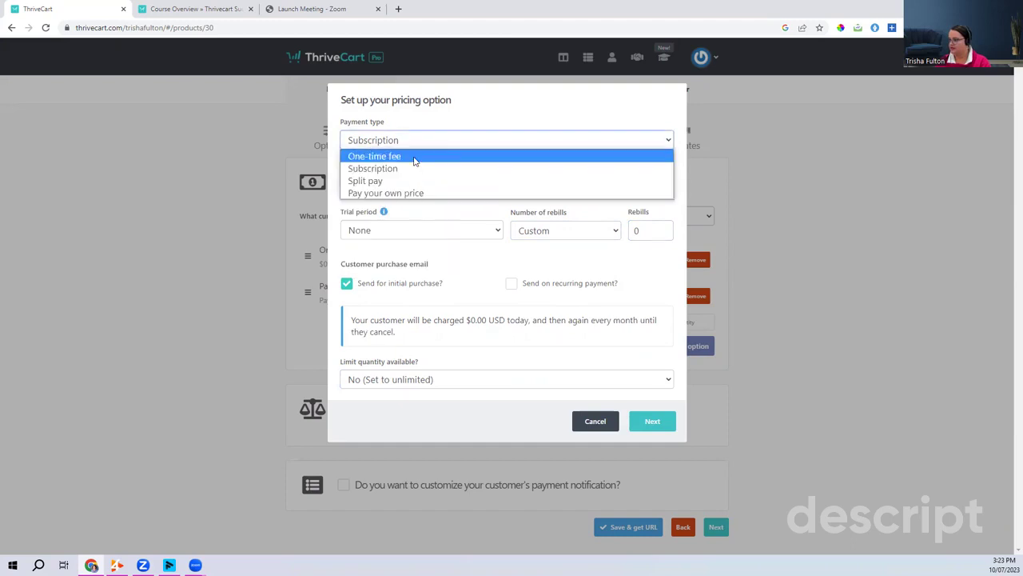
left_click(417, 157)
left_click(667, 366)
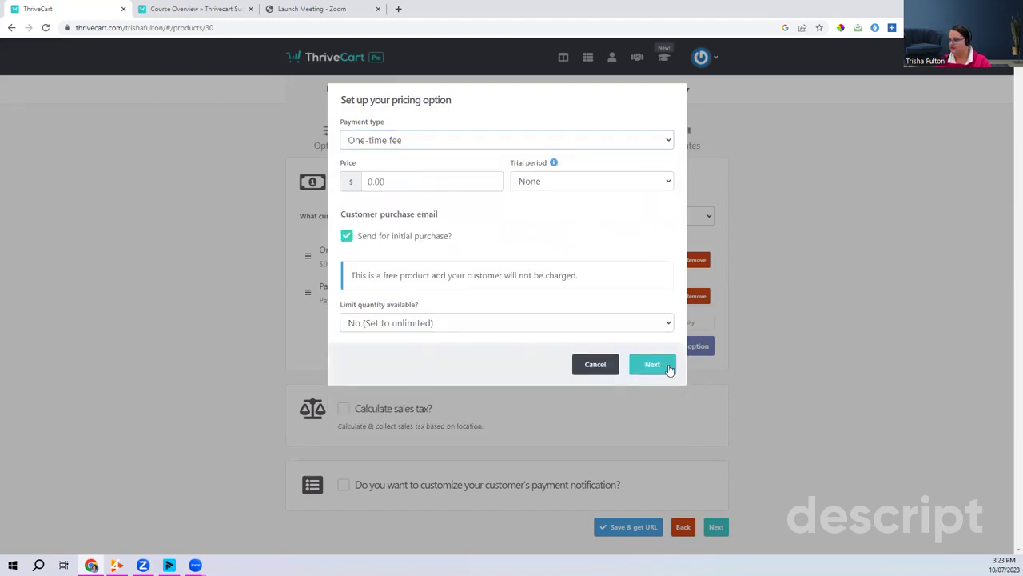
left_click(607, 365)
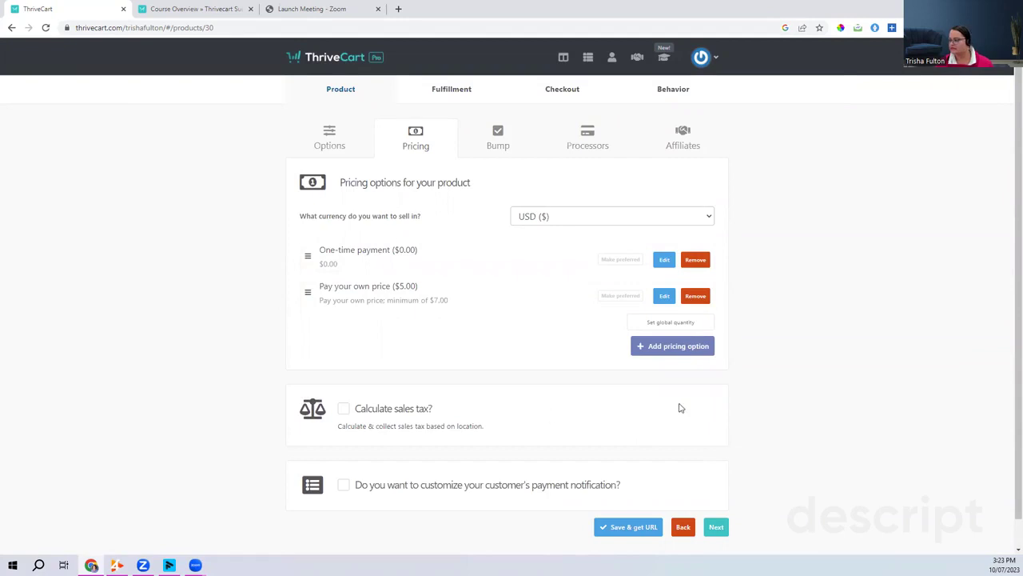
- Add a new pricing option with the Subscription payment type and Daily billing frequency
left_click(673, 347)
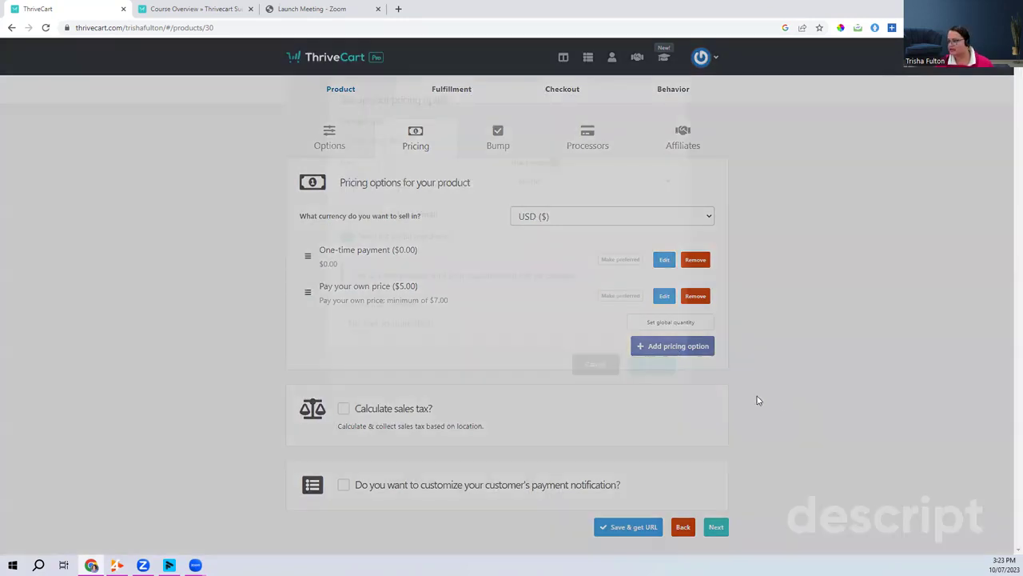
left_click(374, 139)
left_click(375, 167)
left_click(389, 182)
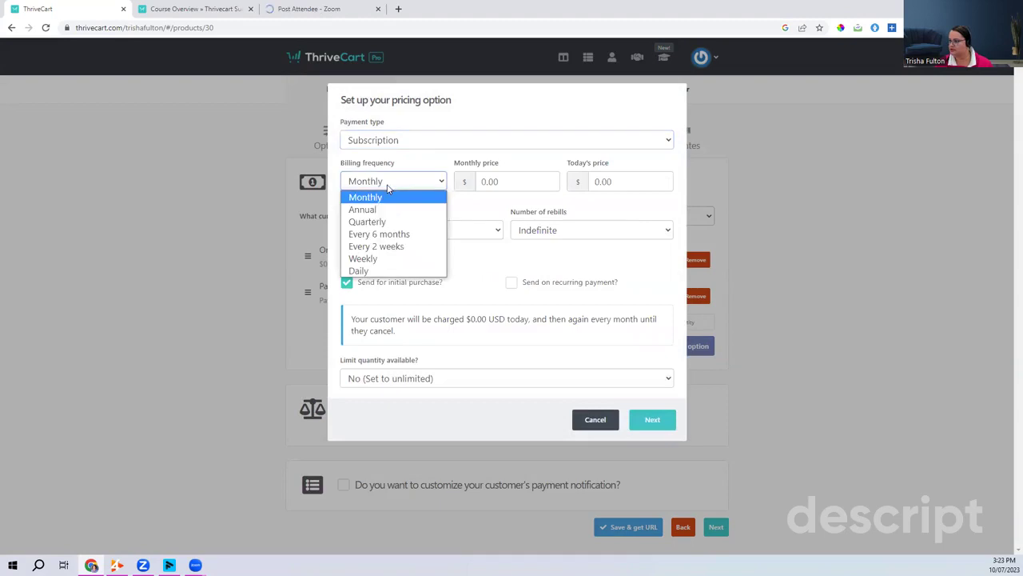
left_click(360, 270)
- Set the subscription's daily price to 1 and today's price to .50
left_click(496, 182)
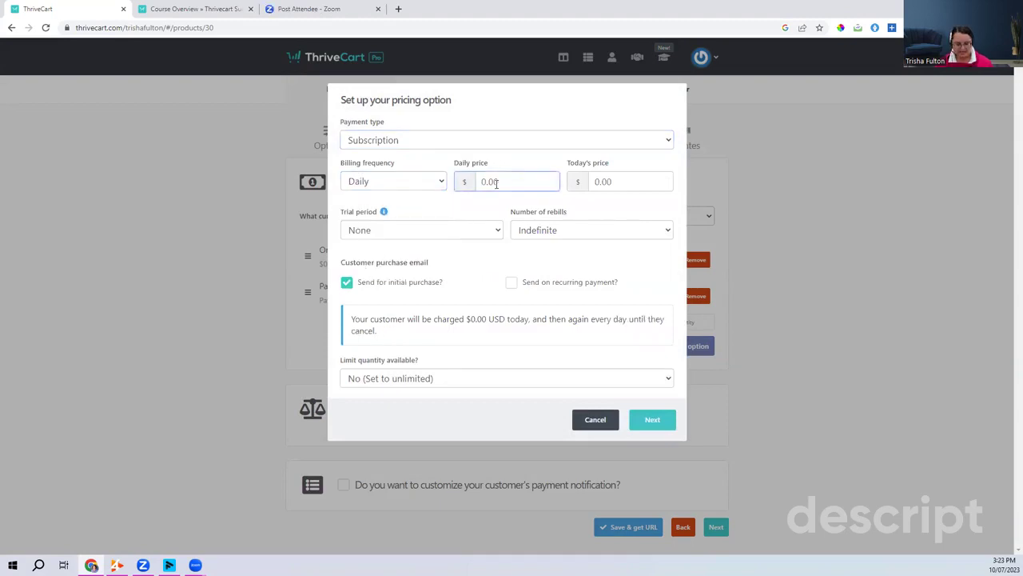
type("1")
left_click(612, 182)
type("1")
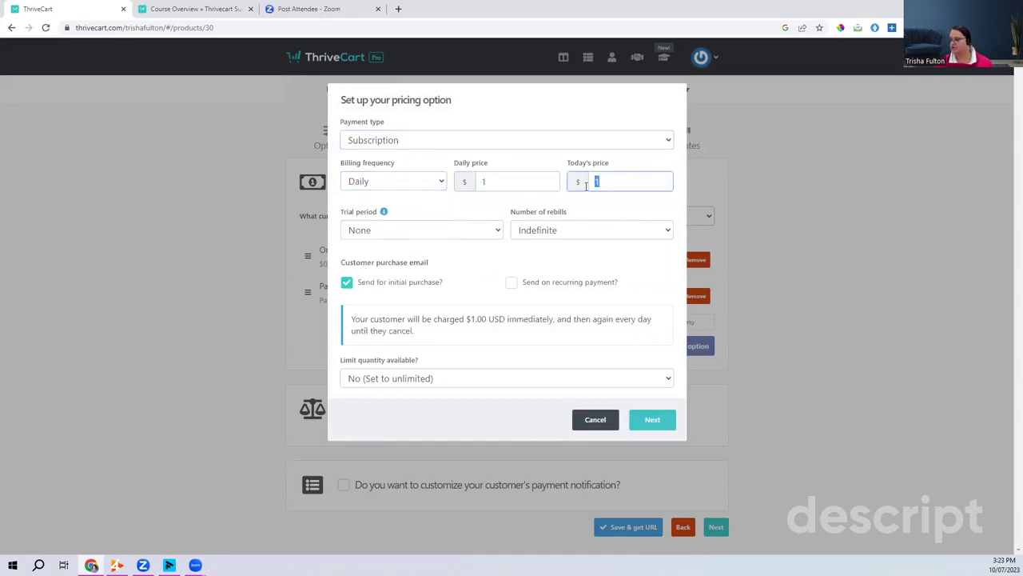
type(".50")
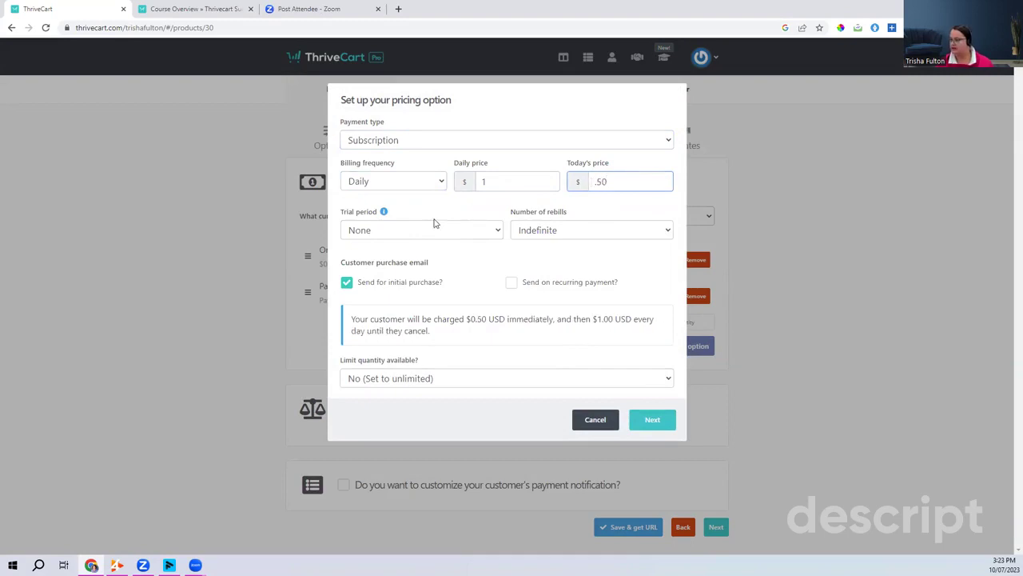
- Set the number of rebills to Custom with 30 rebills and enable the purchase email on recurring payments
left_click(432, 229)
left_click(516, 250)
left_click(553, 233)
left_click(550, 238)
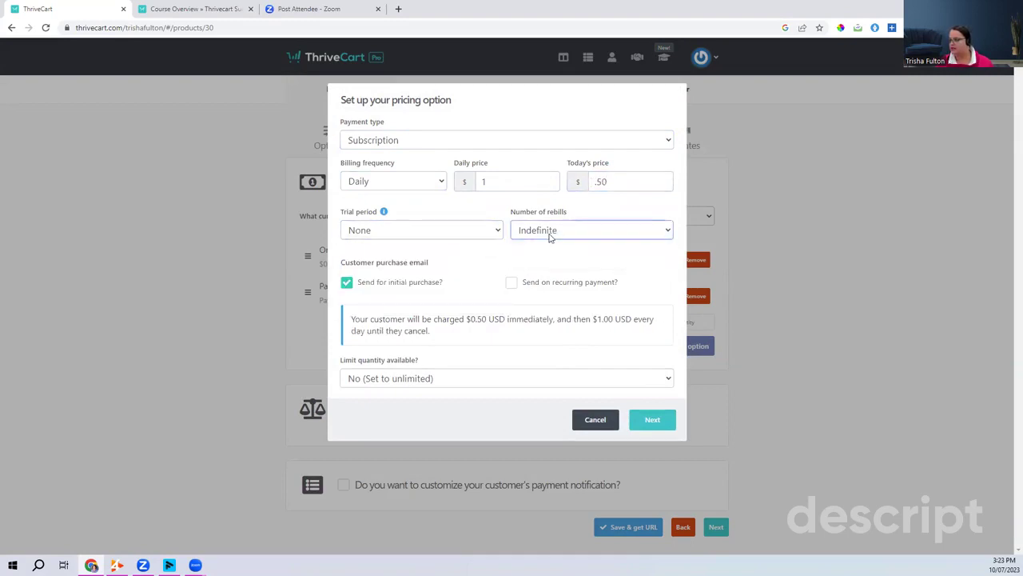
left_click(550, 237)
left_click(537, 257)
double_click(634, 230)
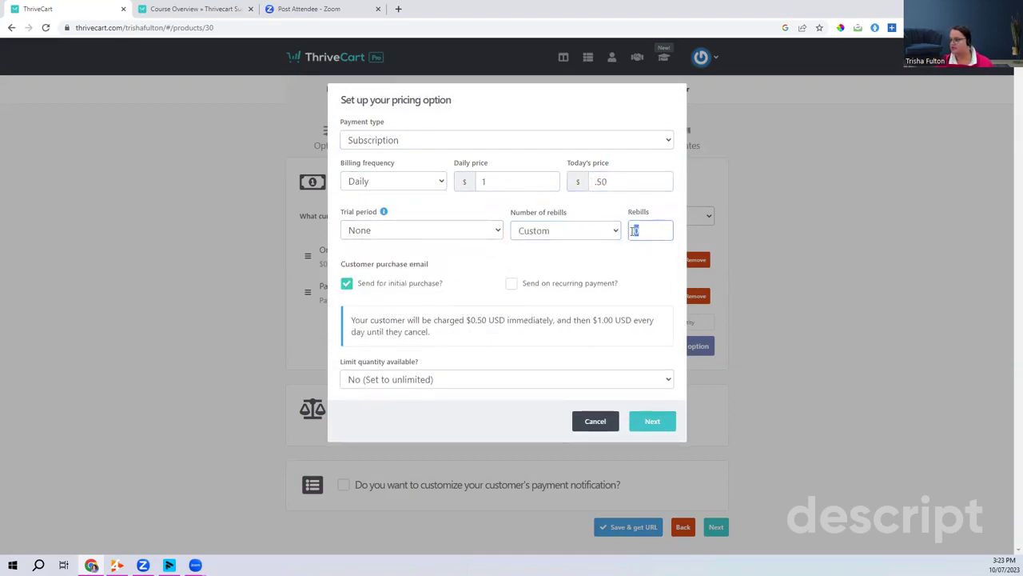
type("30")
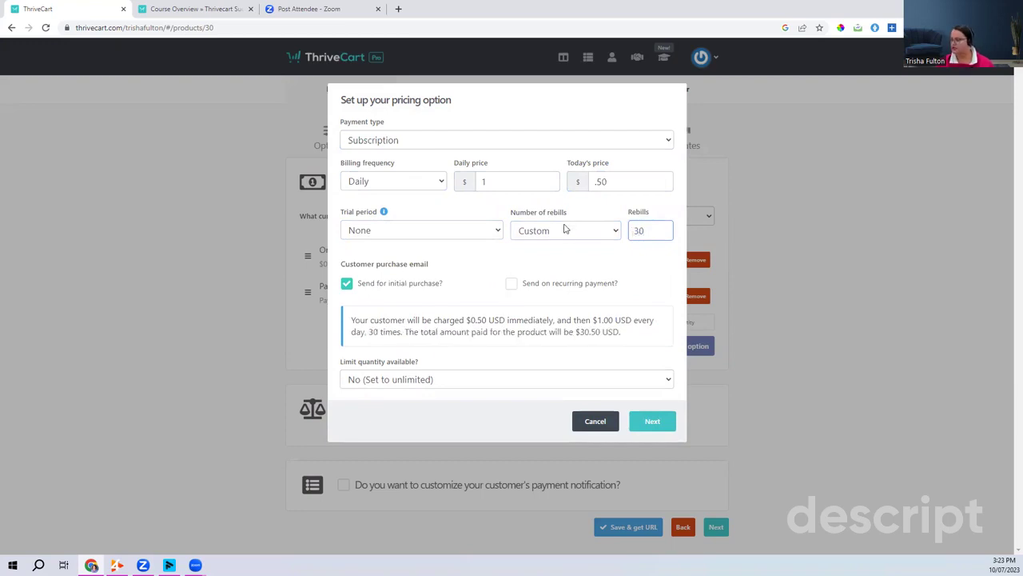
left_click(512, 283)
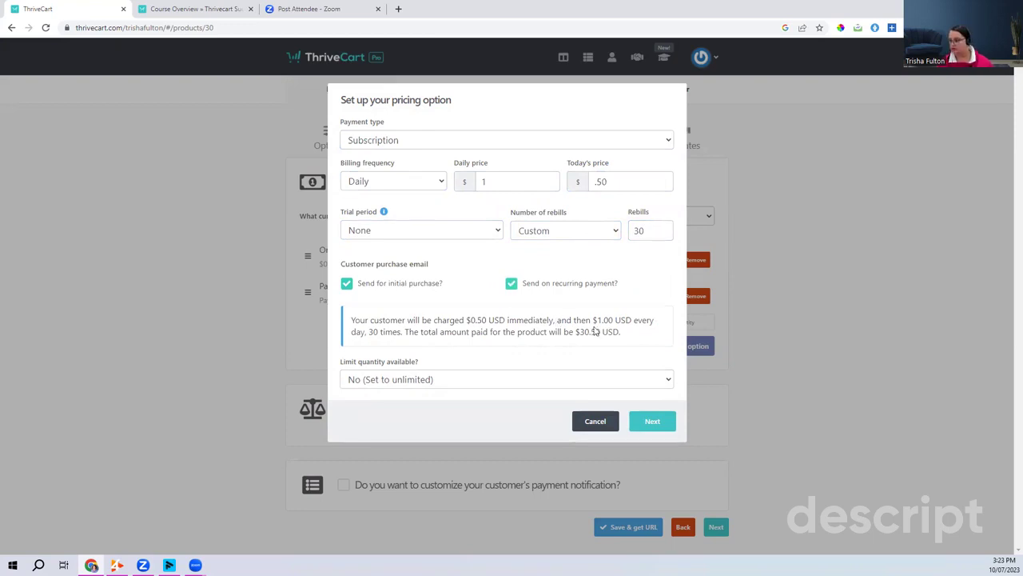
- Save the daily subscription pricing option under its suggested name, then save the product and get its checkout URL
left_click(654, 422)
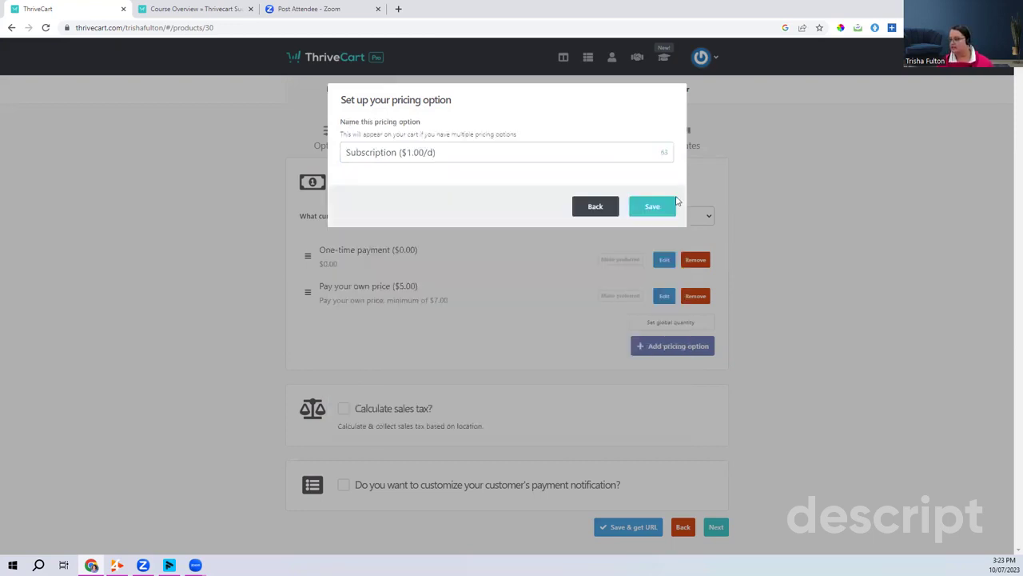
left_click(641, 211)
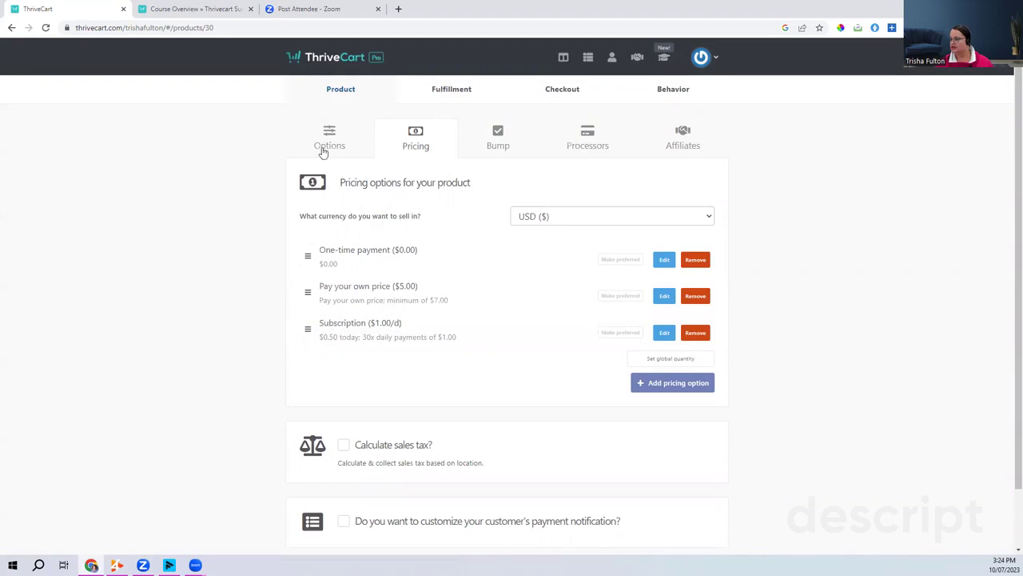
left_click(679, 89)
left_click(698, 345)
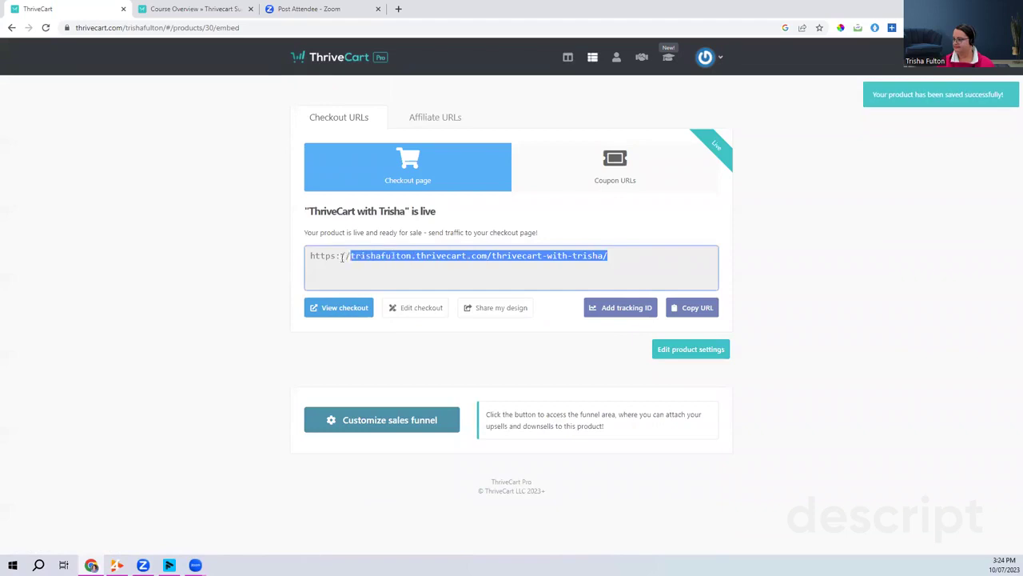
- Load the product's checkout URL and examine how the pricing options, including the daily subscription, are presented to customers
left_click_drag(342, 257, 306, 256)
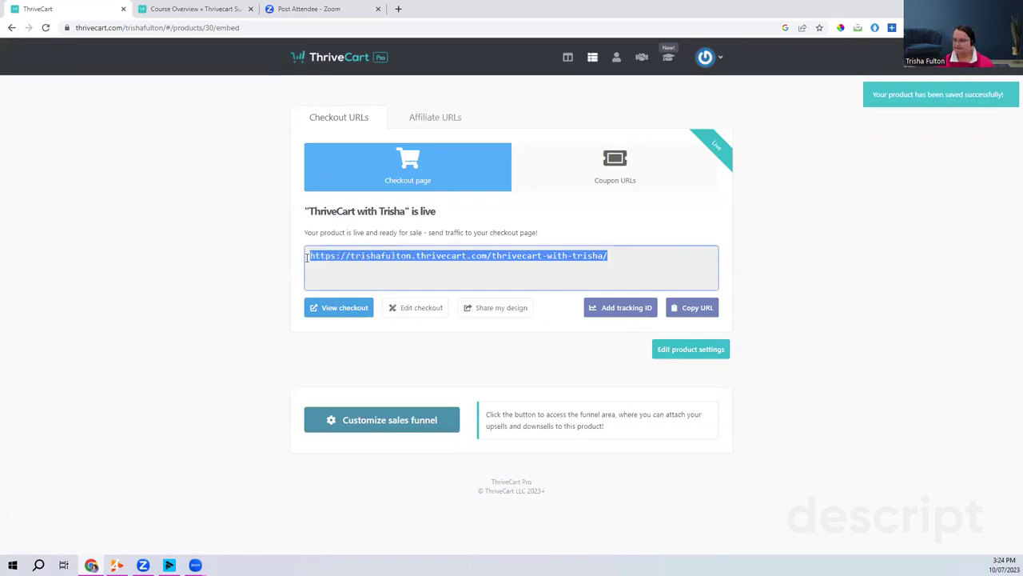
left_click(247, 27)
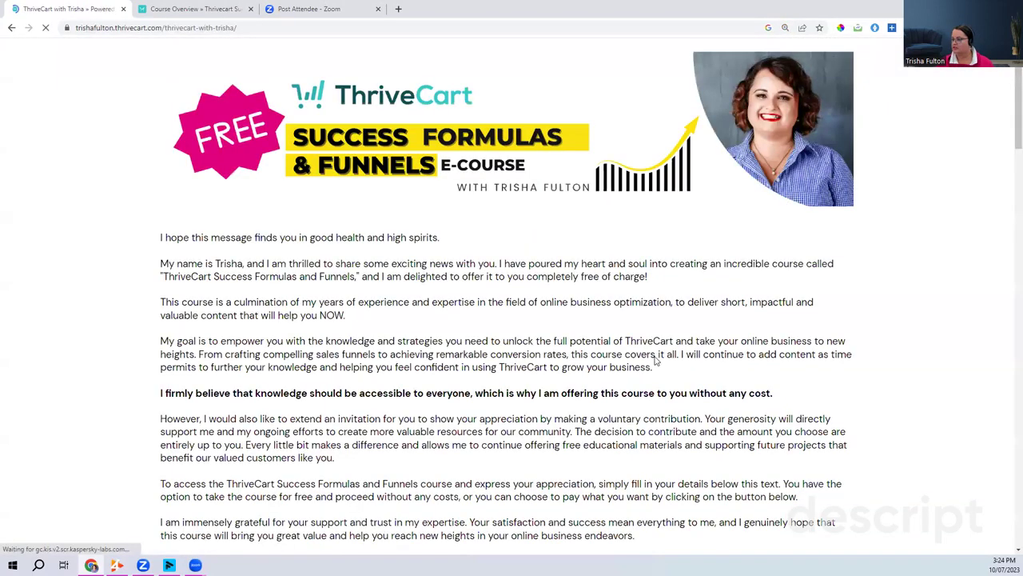
scroll(656, 361, "down", 5)
scroll(406, 321, "down", 5)
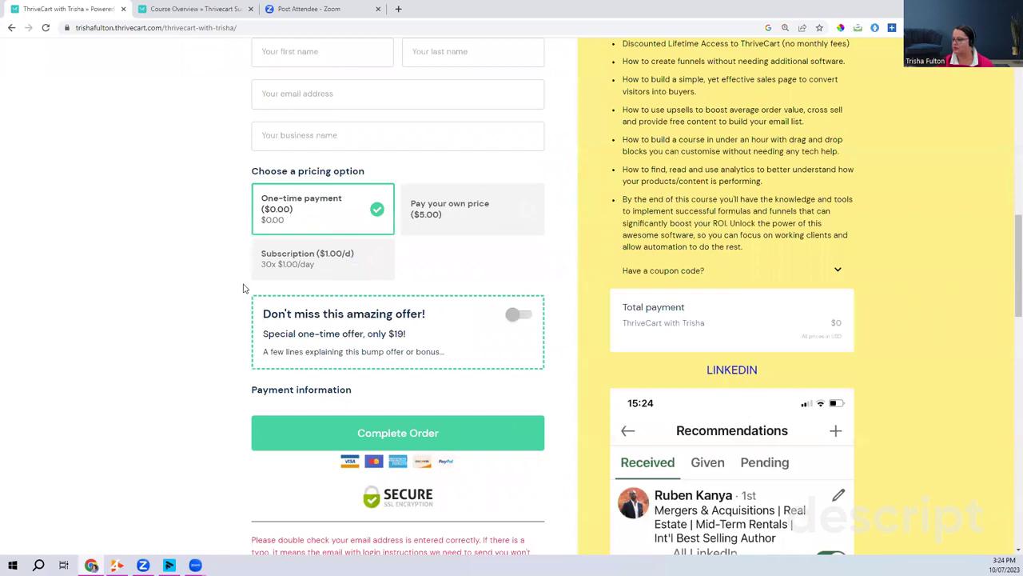
scroll(331, 269, "down", 3)
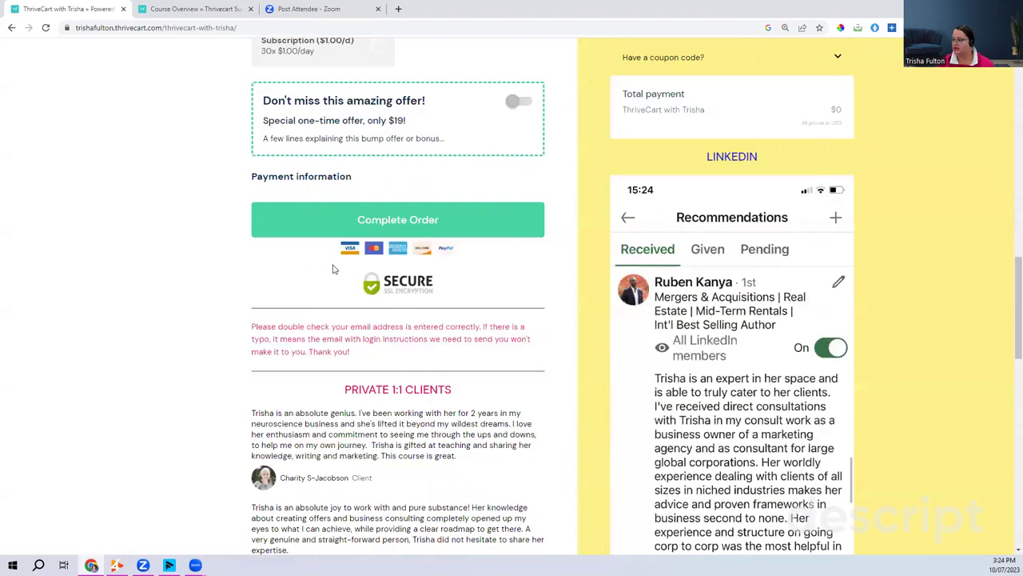
scroll(335, 269, "down", 8)
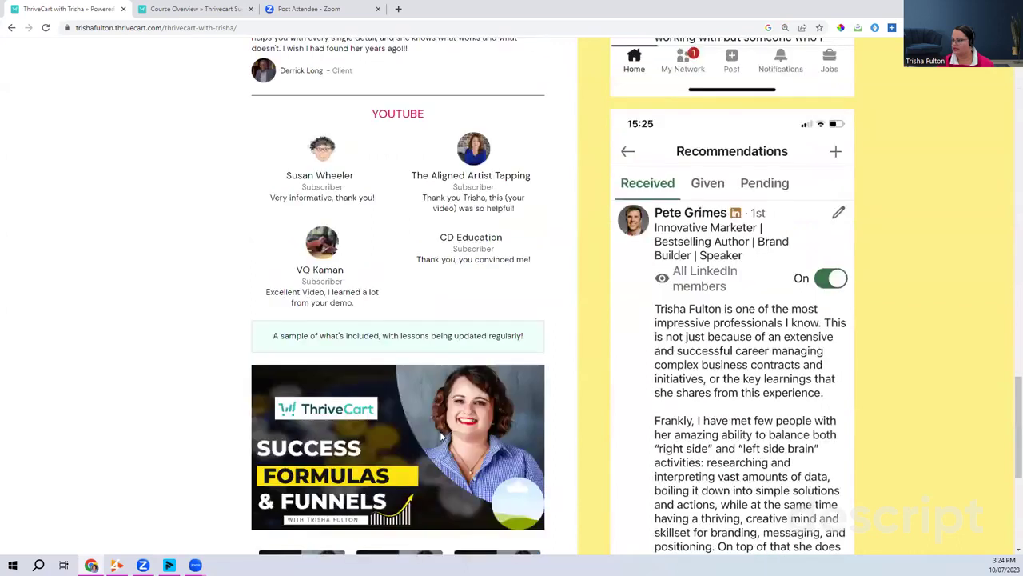
scroll(455, 438, "up", 6)
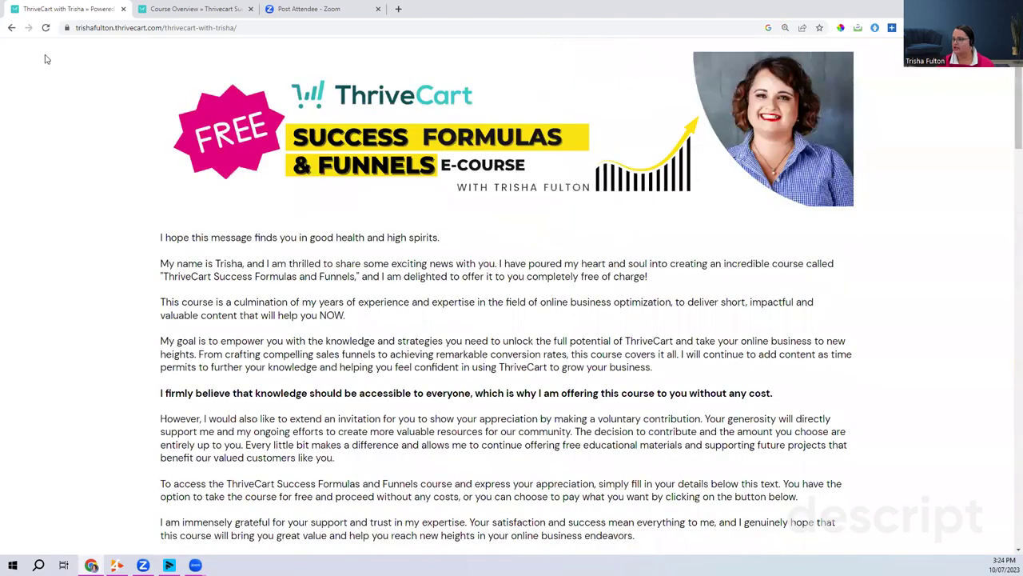
- Return to the product's pricing settings and delete the Subscription ($1.00/d) pricing option
left_click(11, 27)
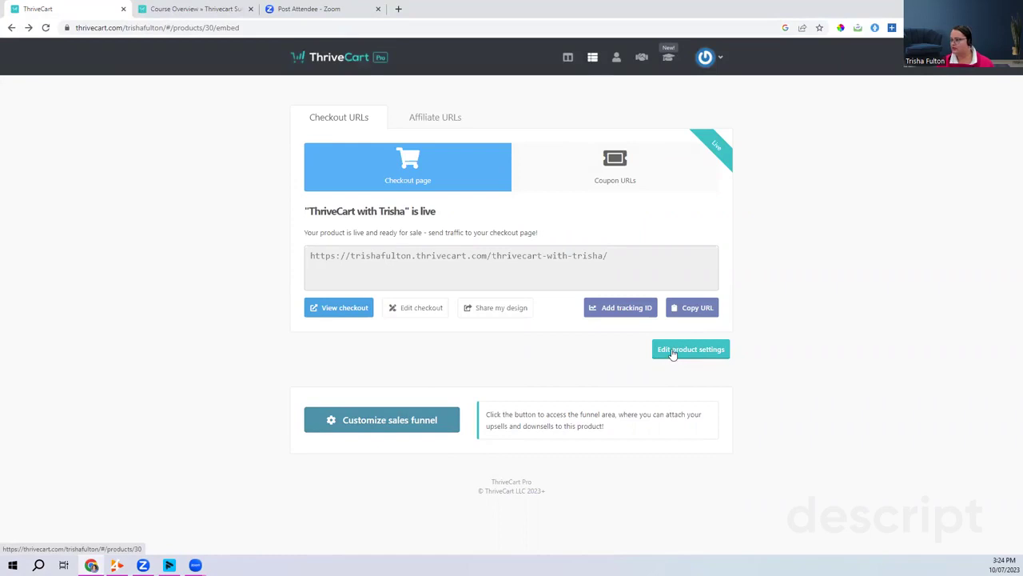
left_click(673, 353)
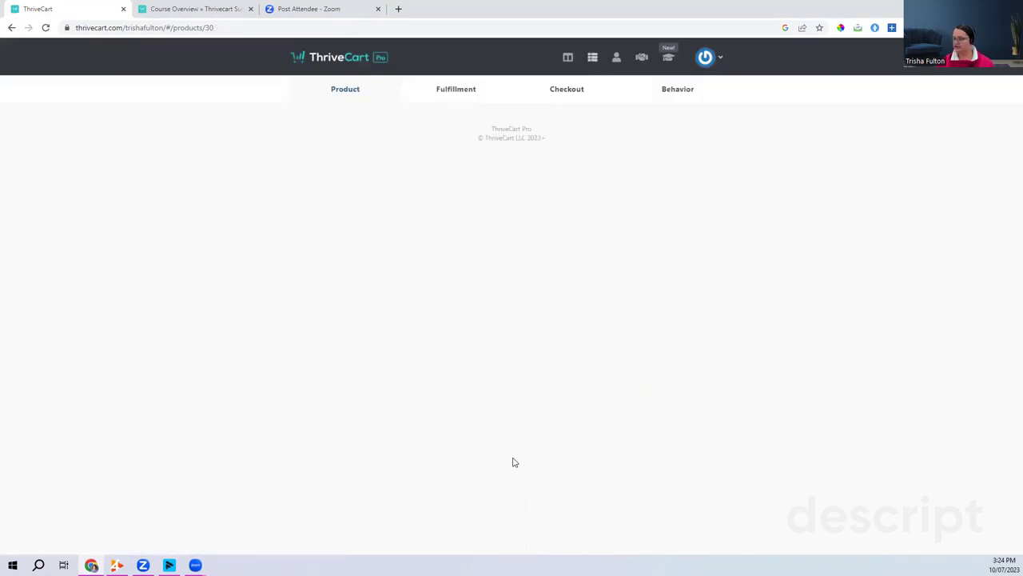
left_click(420, 142)
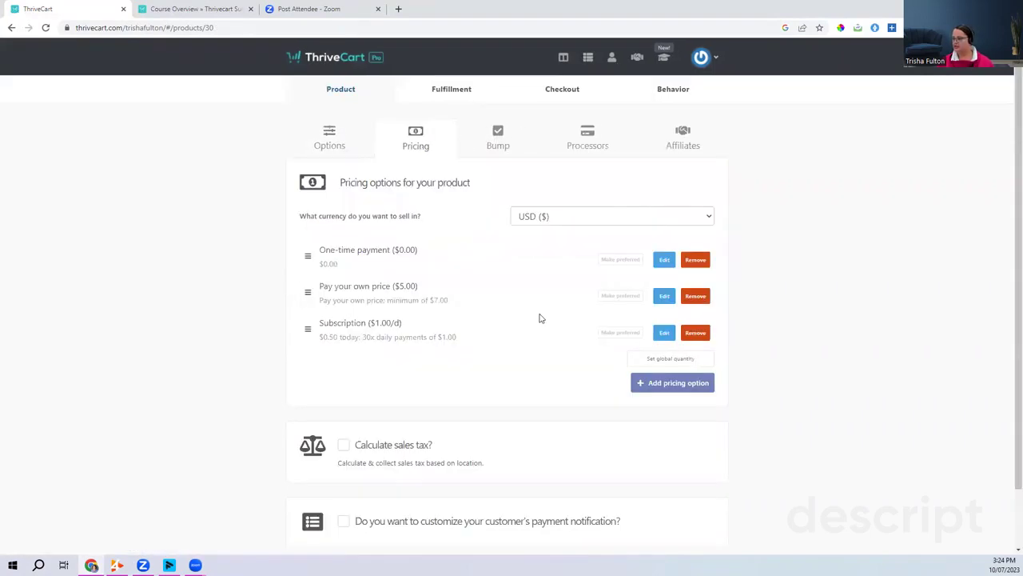
left_click(696, 332)
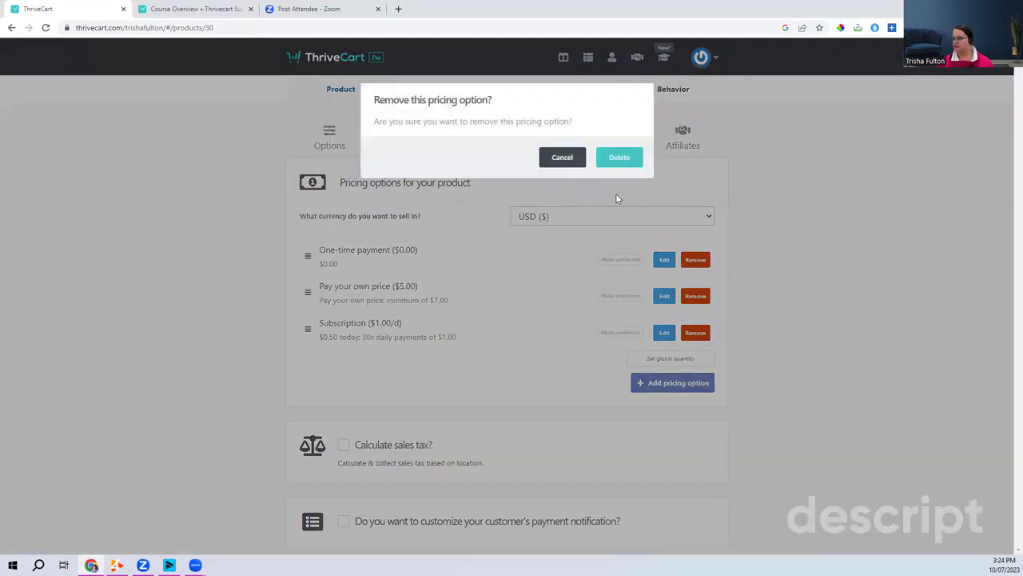
left_click(618, 158)
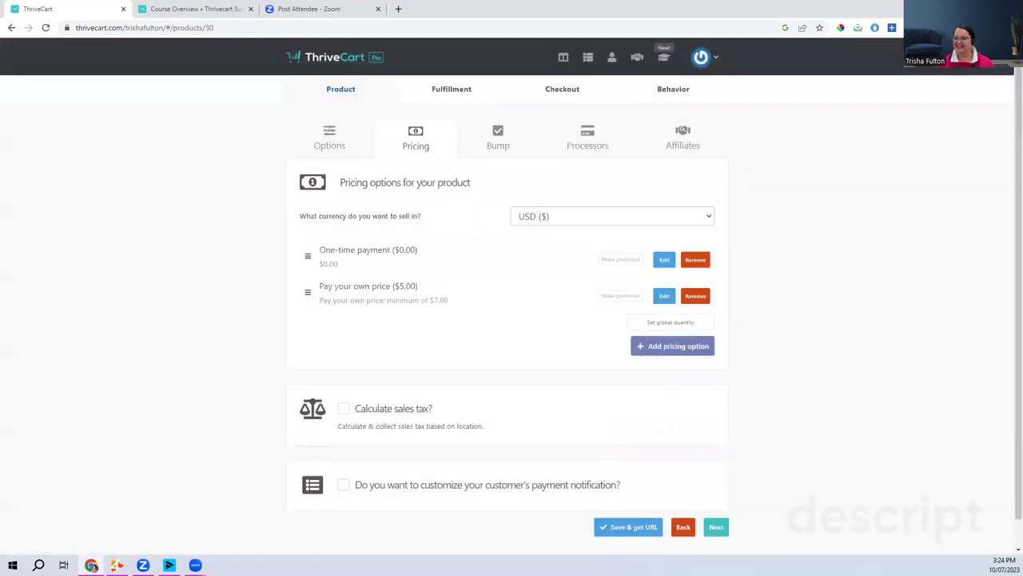